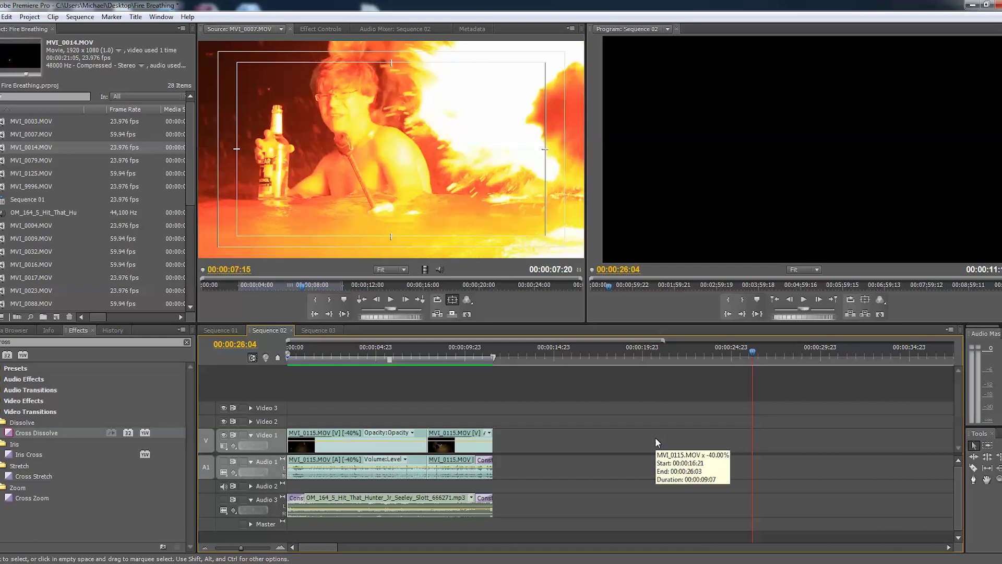
# Return to the sequence start and preview the source fire clip from about 03:13
pyautogui.click(460, 354)
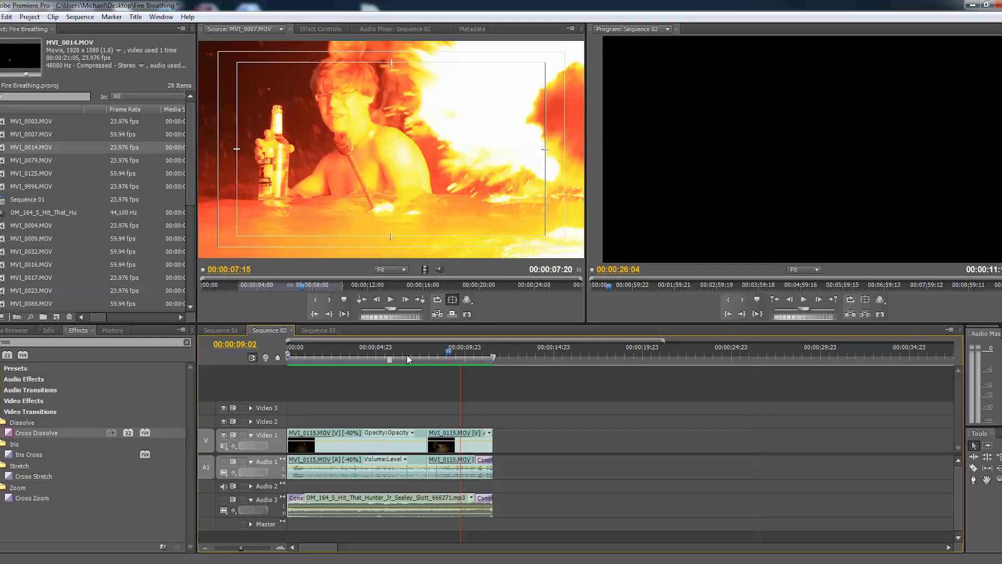
pyautogui.press('Home')
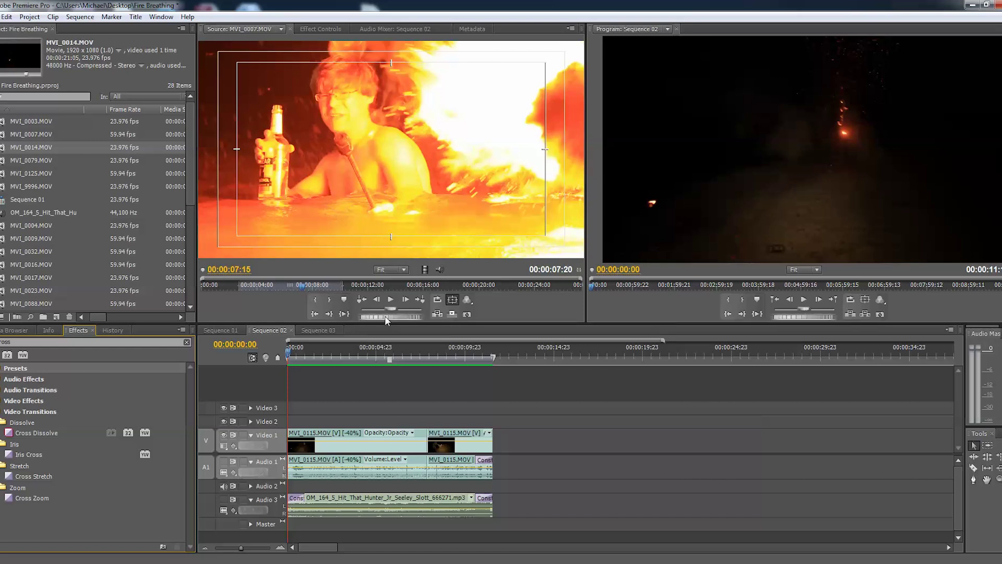
pyautogui.click(246, 282)
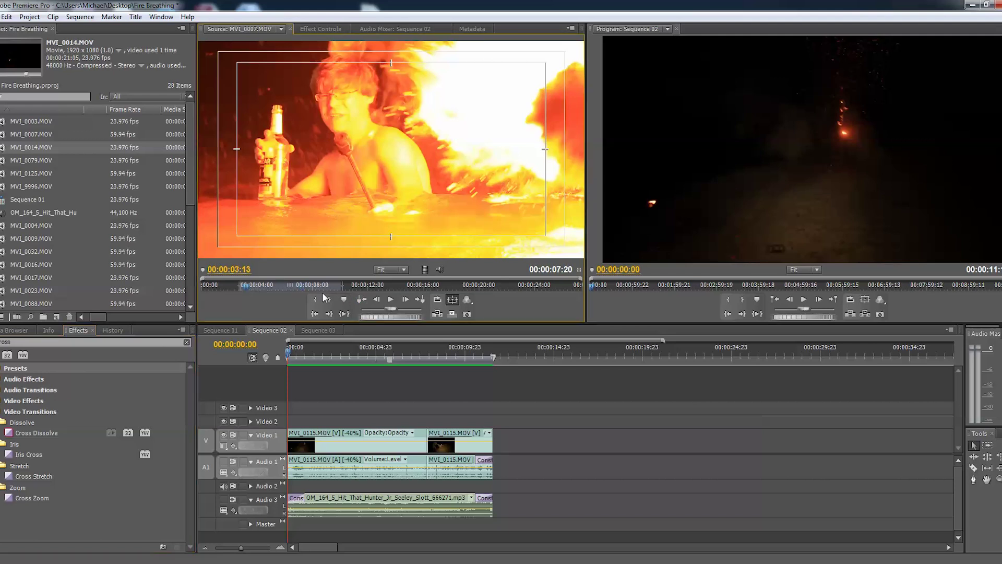
pyautogui.click(393, 299)
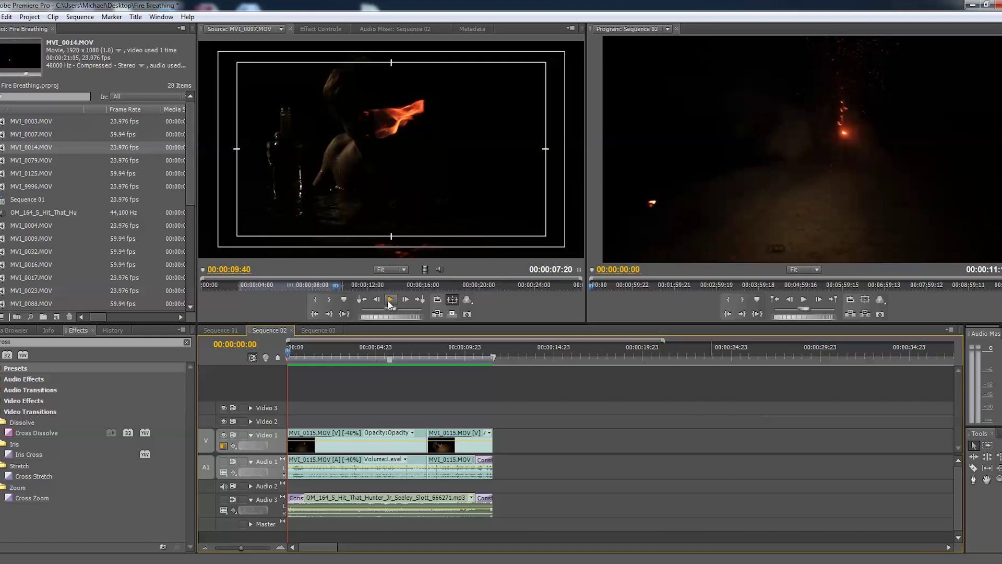
# Play the sequence through the fire burst around 00:00:07:22–08:03, stopping at 06:13
pyautogui.click(429, 353)
pyautogui.click(807, 299)
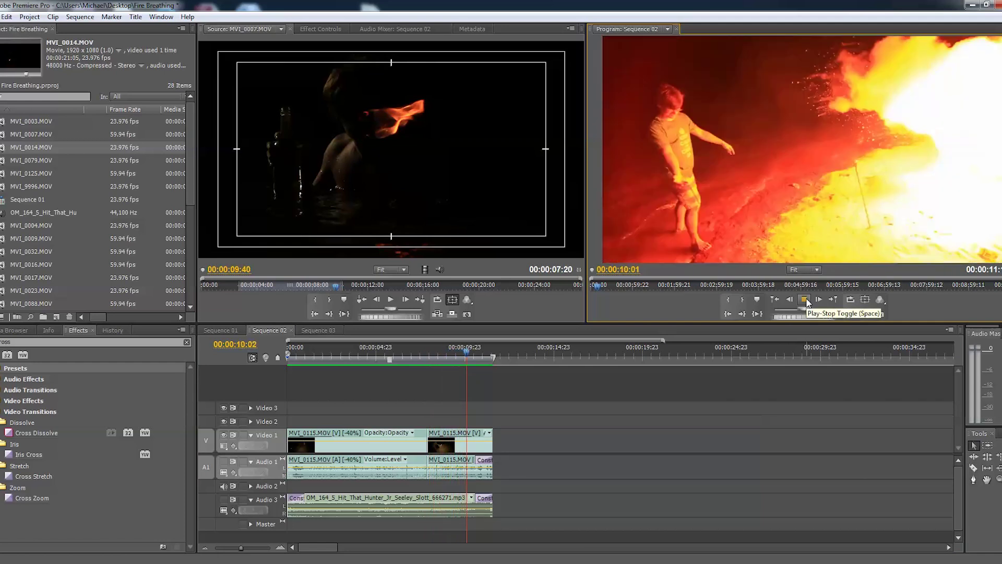
pyautogui.click(805, 300)
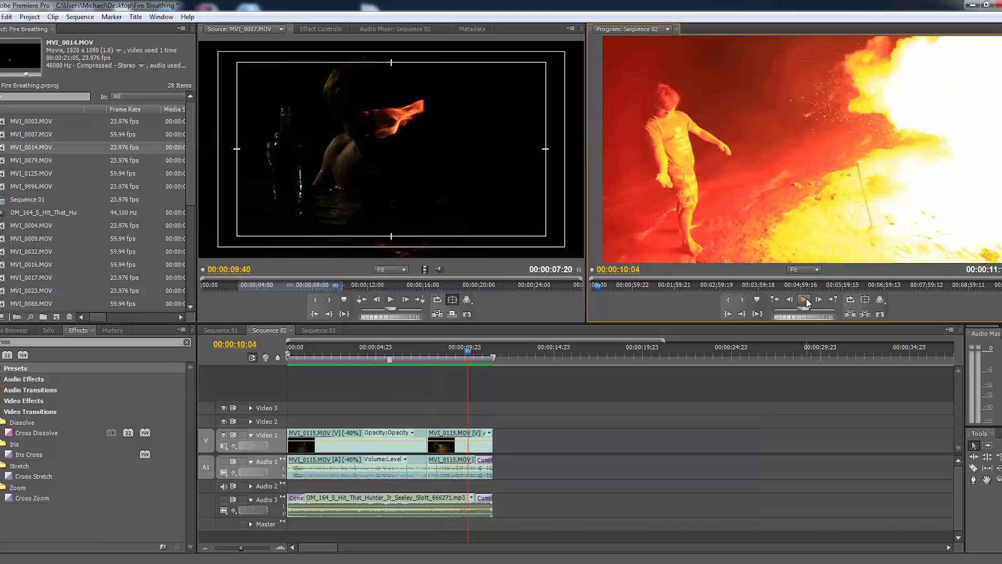
pyautogui.click(446, 350)
pyautogui.press('Home')
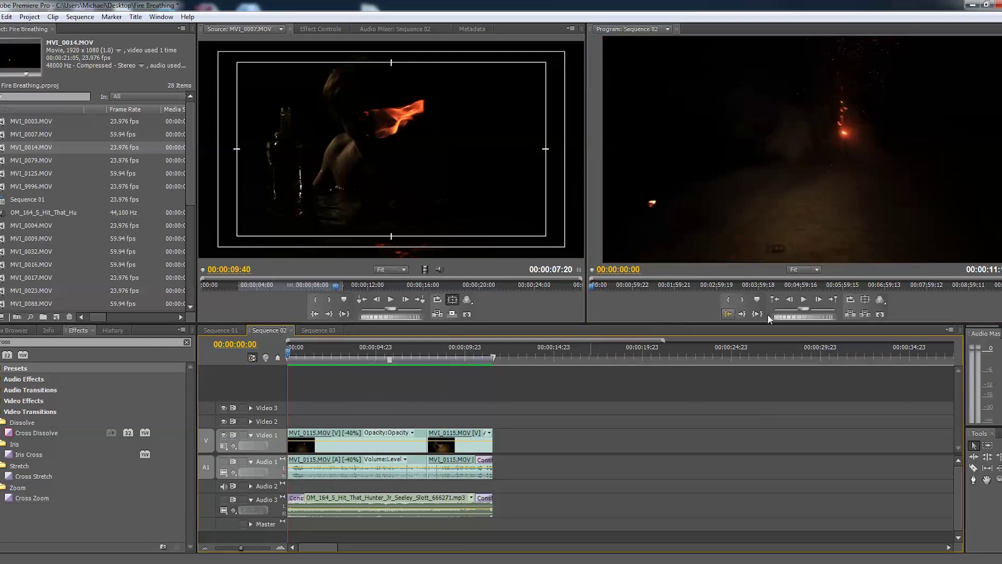
pyautogui.click(806, 300)
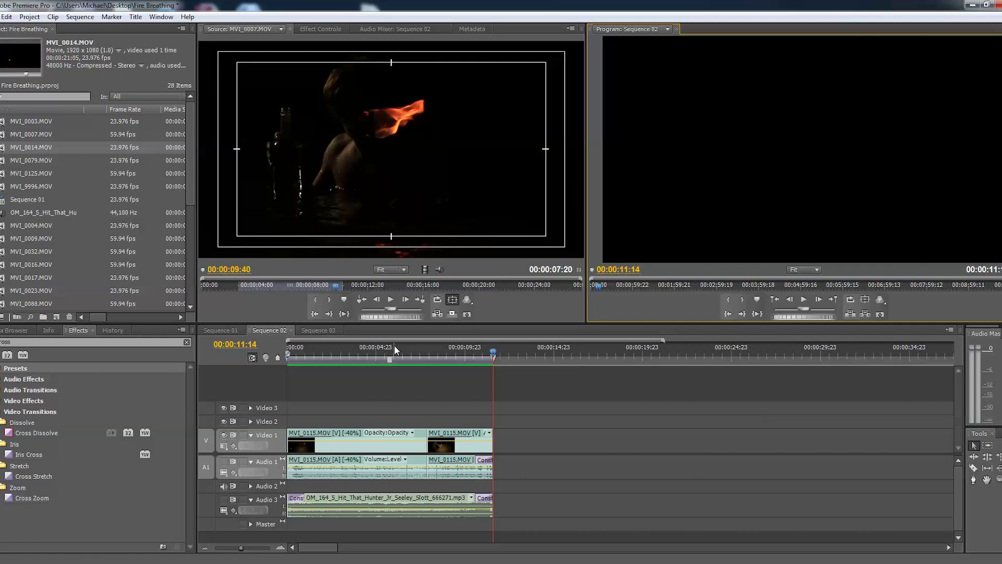
pyautogui.click(432, 357)
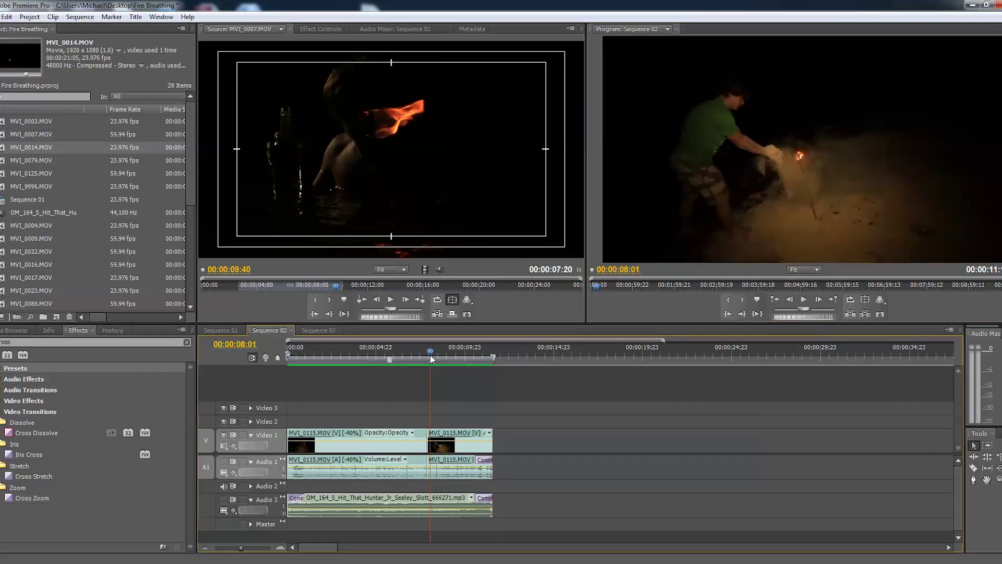
pyautogui.click(804, 299)
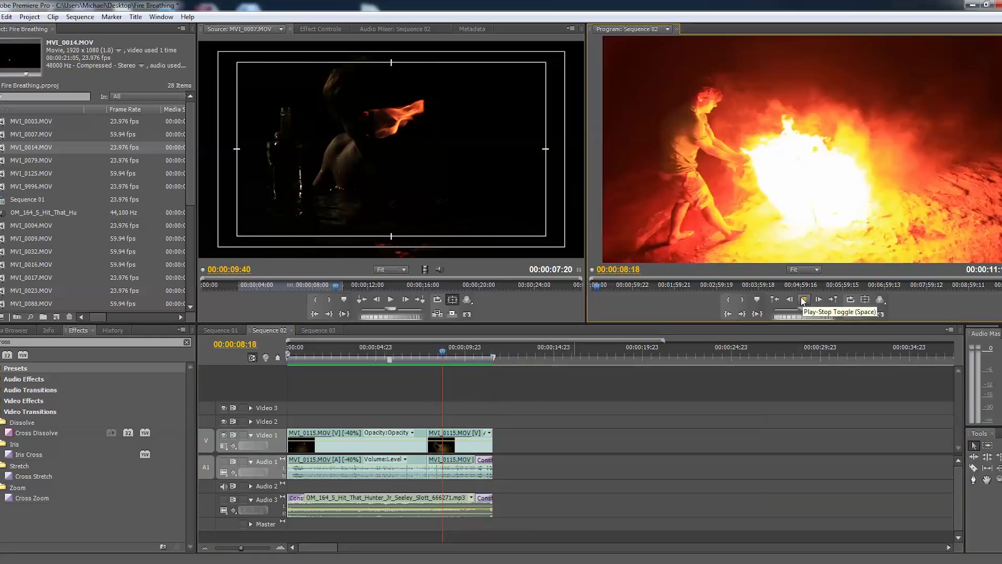
pyautogui.click(314, 351)
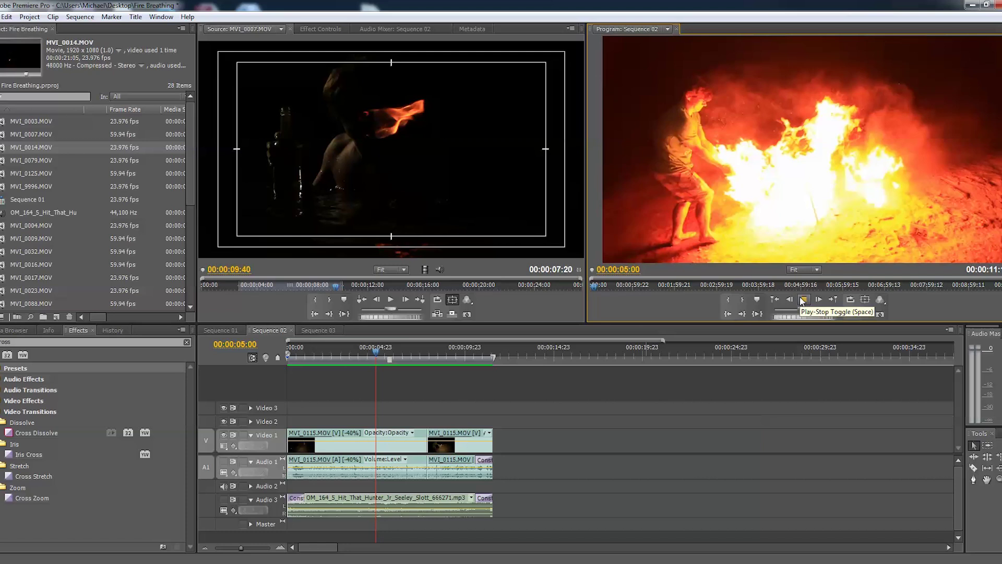
pyautogui.click(802, 300)
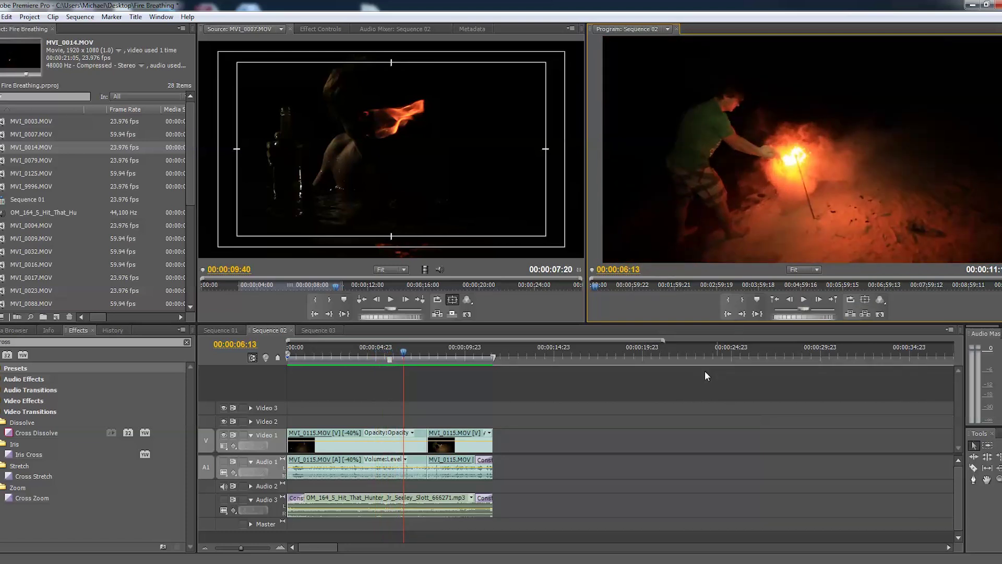
# Copy the second MVI_0115 clip at 08:20 and paste it at an empty spot later
pyautogui.click(443, 360)
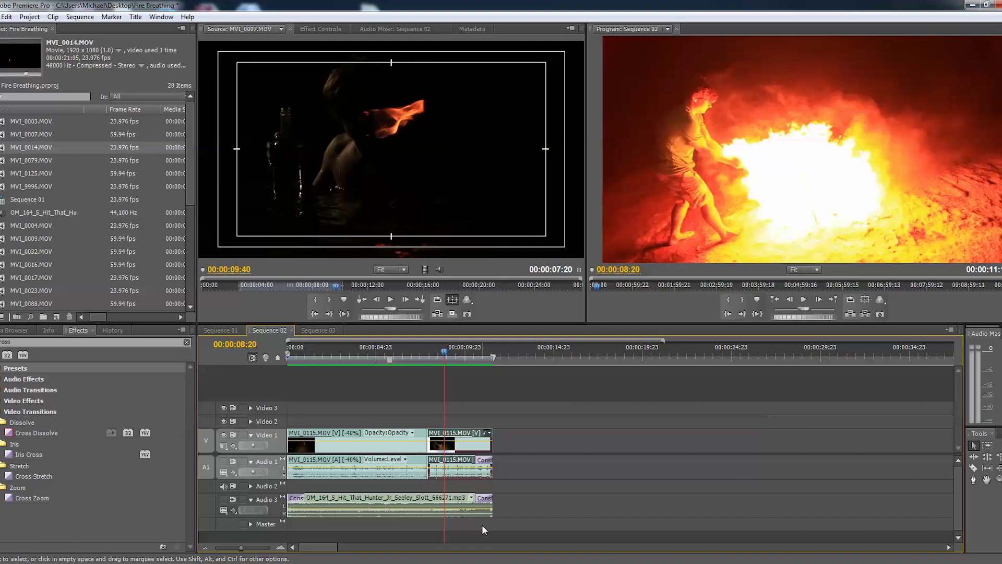
pyautogui.hotkey('ctrl', 'c')
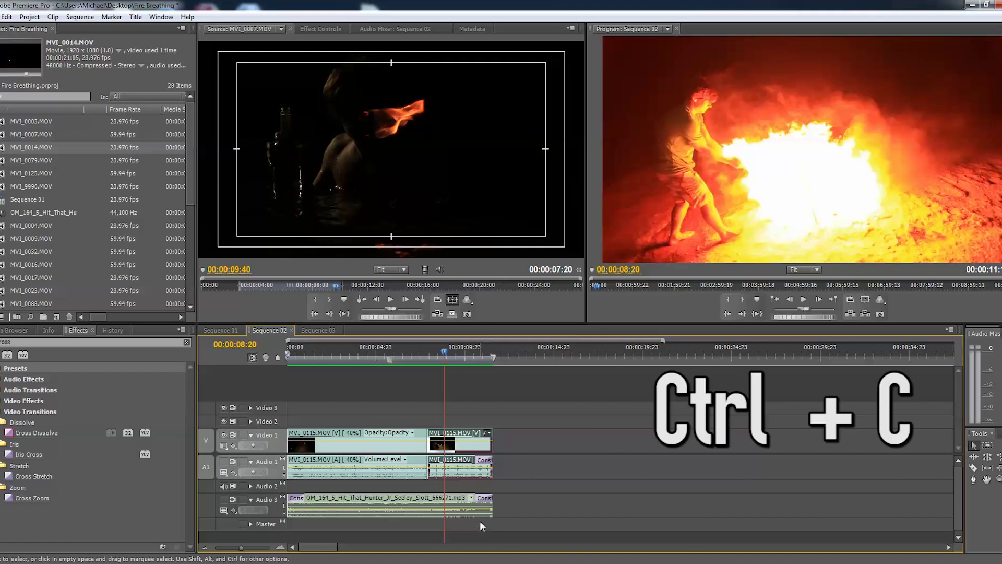
pyautogui.click(580, 342)
pyautogui.hotkey('ctrl', 'v')
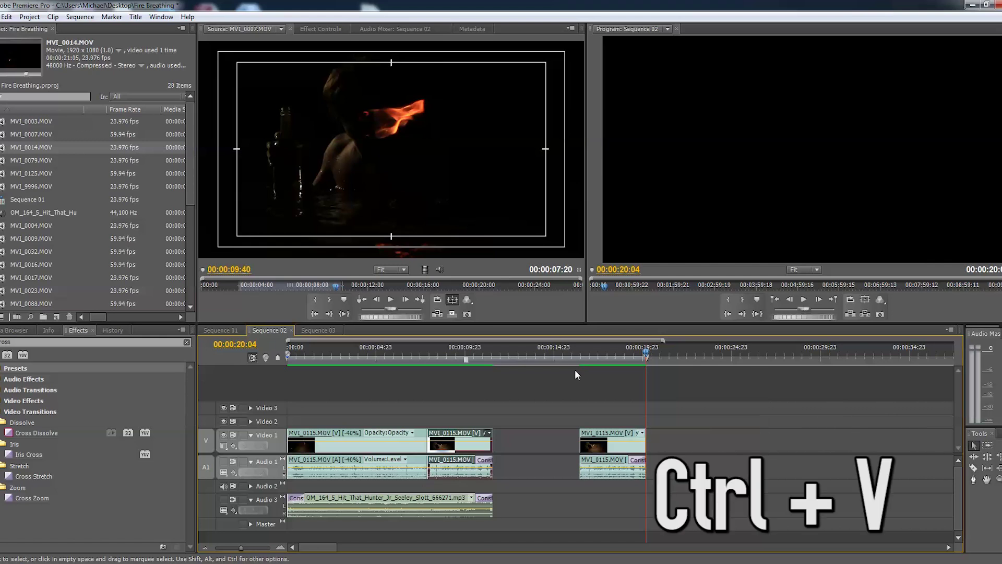
# Preview the pasted copy from about 14 seconds and select its MVI_0115 video and audio pair
pyautogui.click(579, 348)
pyautogui.press('space')
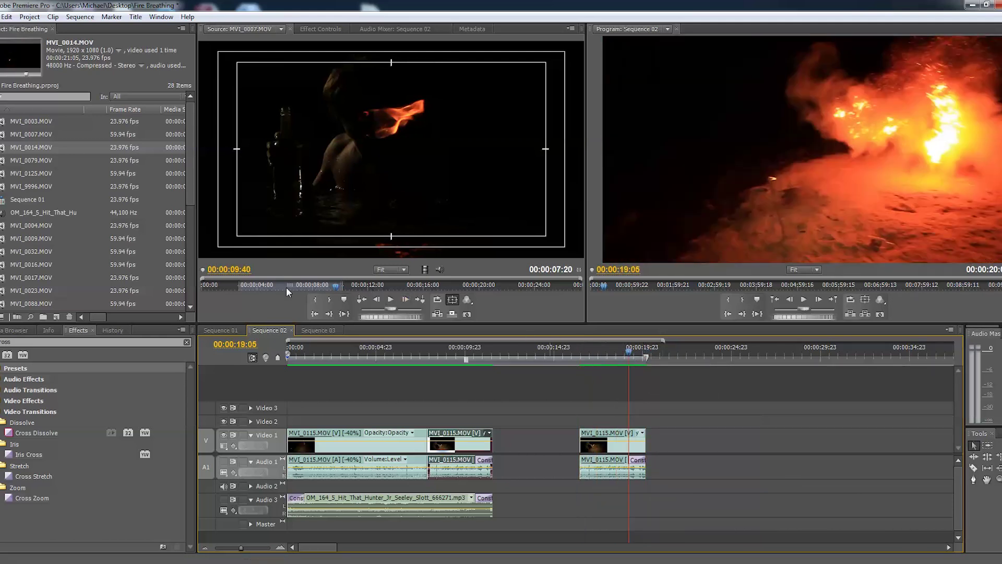
pyautogui.moveTo(323, 257); pyautogui.dragTo(741, 350)
pyautogui.click(768, 351)
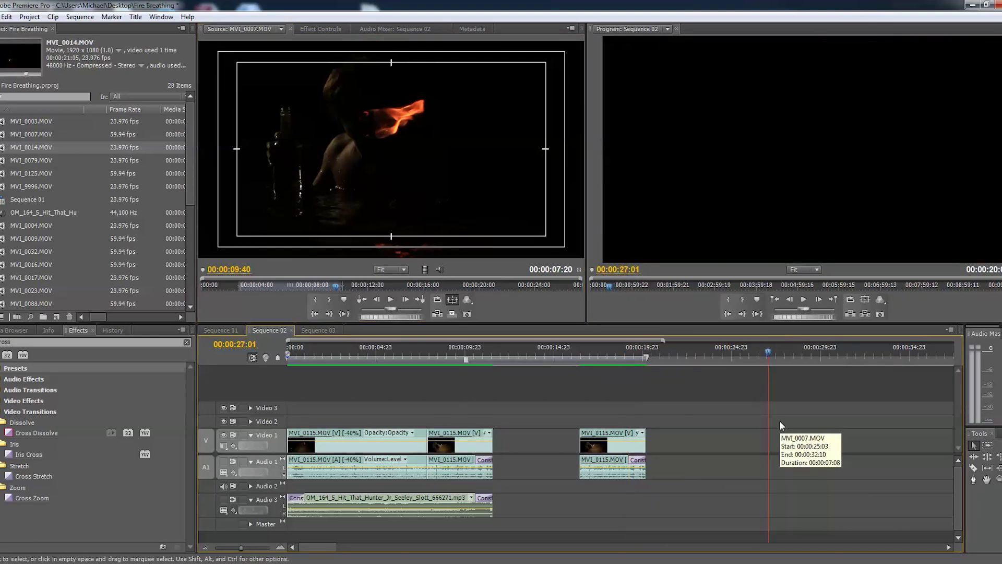
pyautogui.click(601, 351)
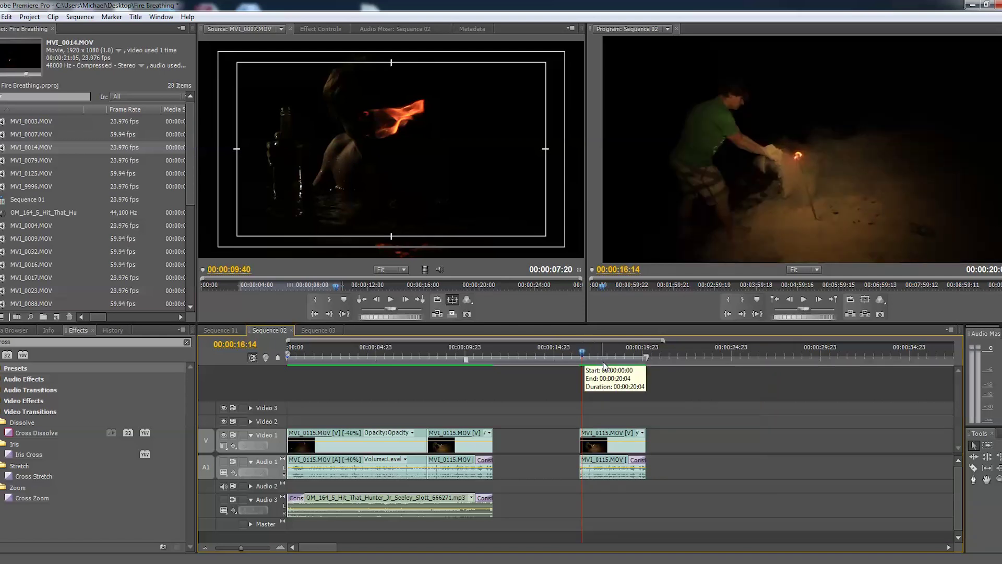
pyautogui.click(607, 456)
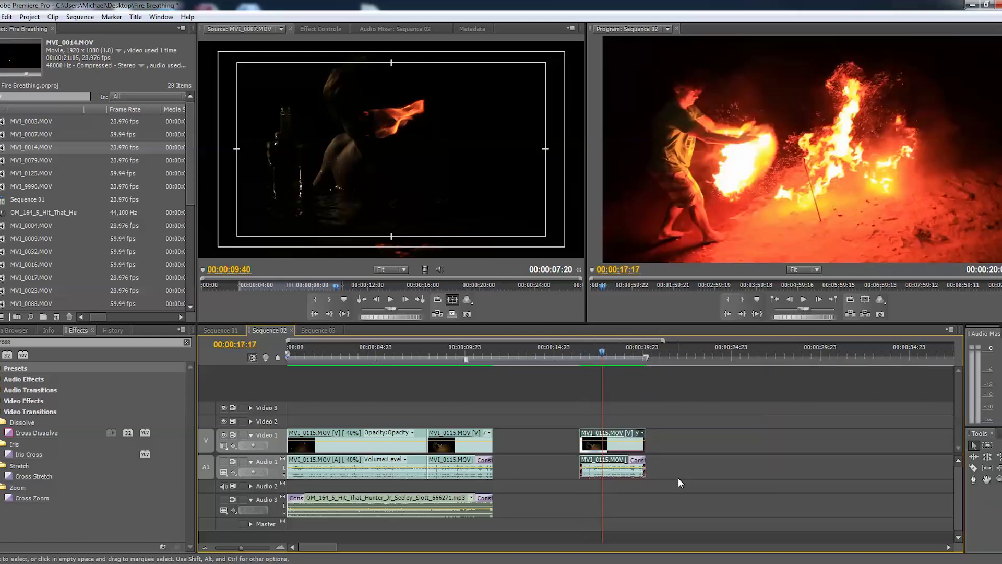
# Enable Reverse Speed at 100% on the pasted MVI_0115 copy and park the playhead just before it
pyautogui.hotkey('ctrl', 'r')
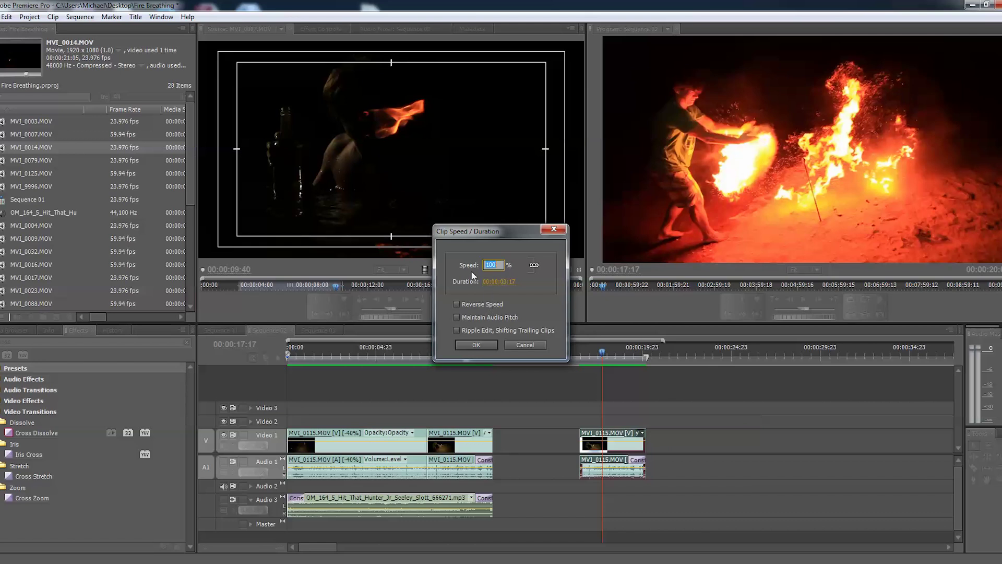
pyautogui.click(482, 303)
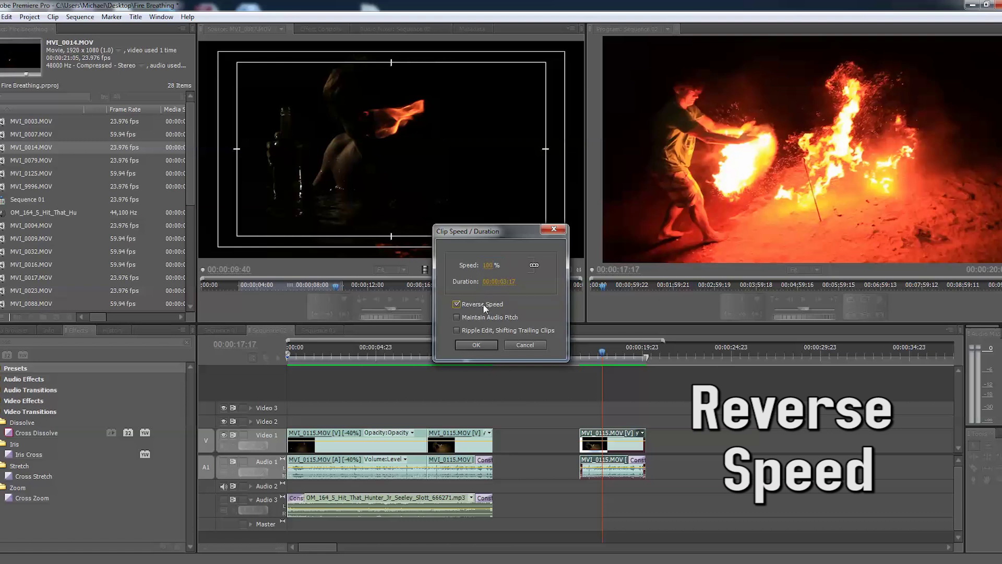
pyautogui.click(487, 345)
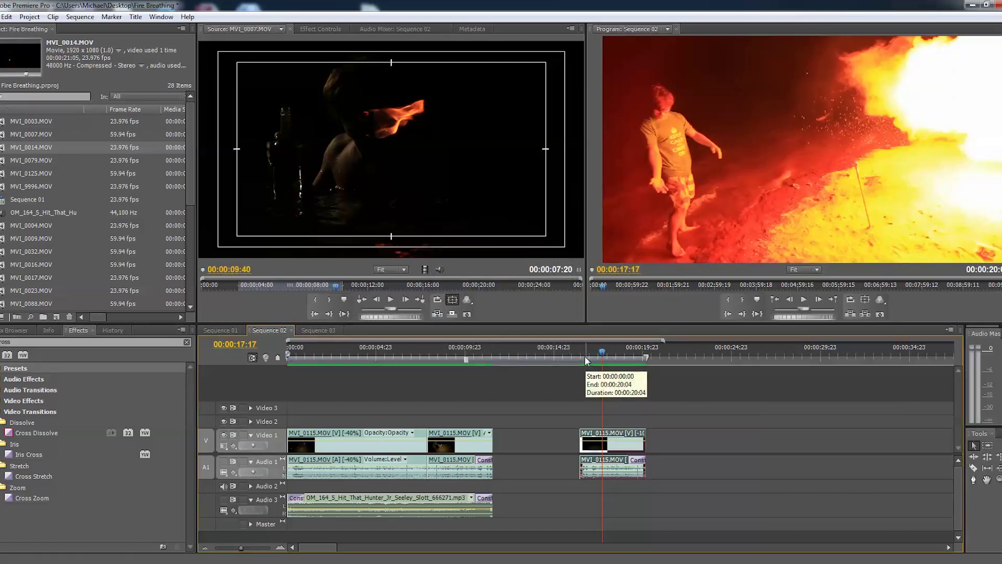
pyautogui.moveTo(582, 356); pyautogui.dragTo(571, 356)
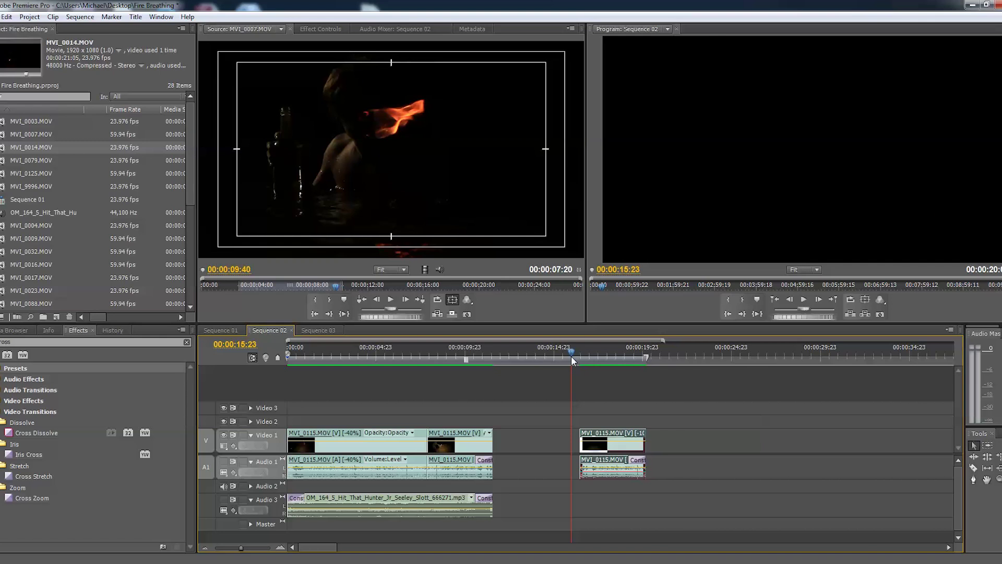
pyautogui.press('space')
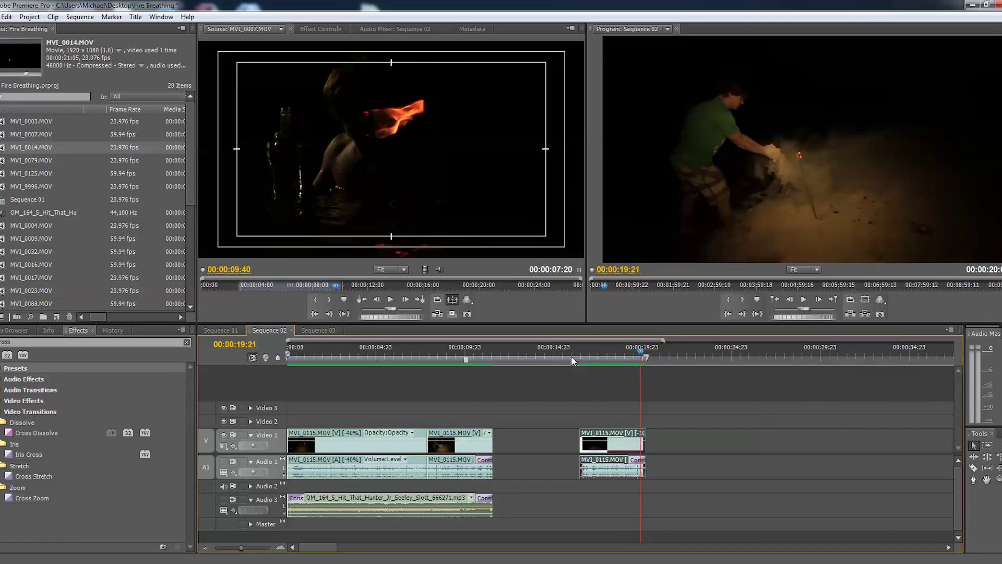
pyautogui.click(570, 356)
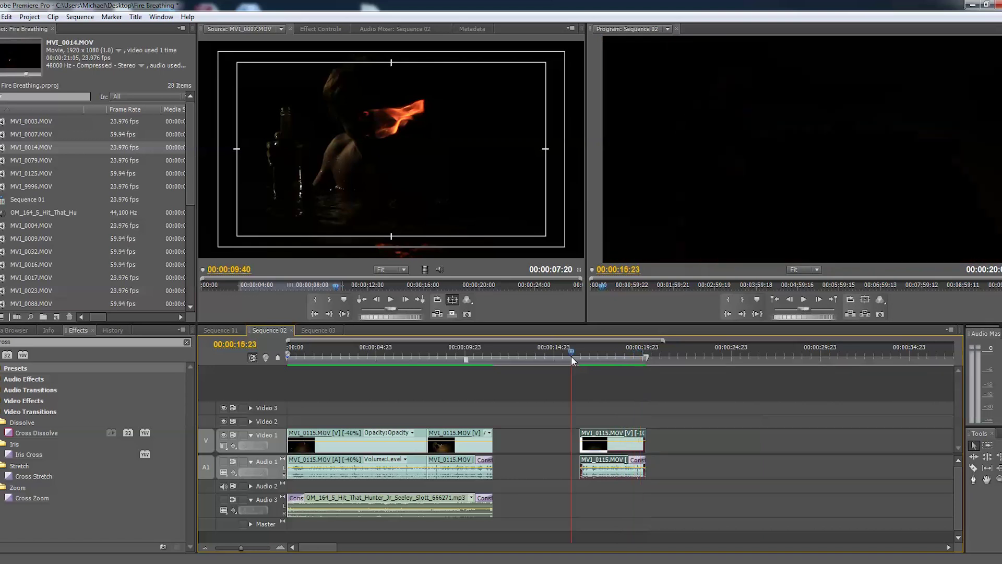
pyautogui.click(804, 301)
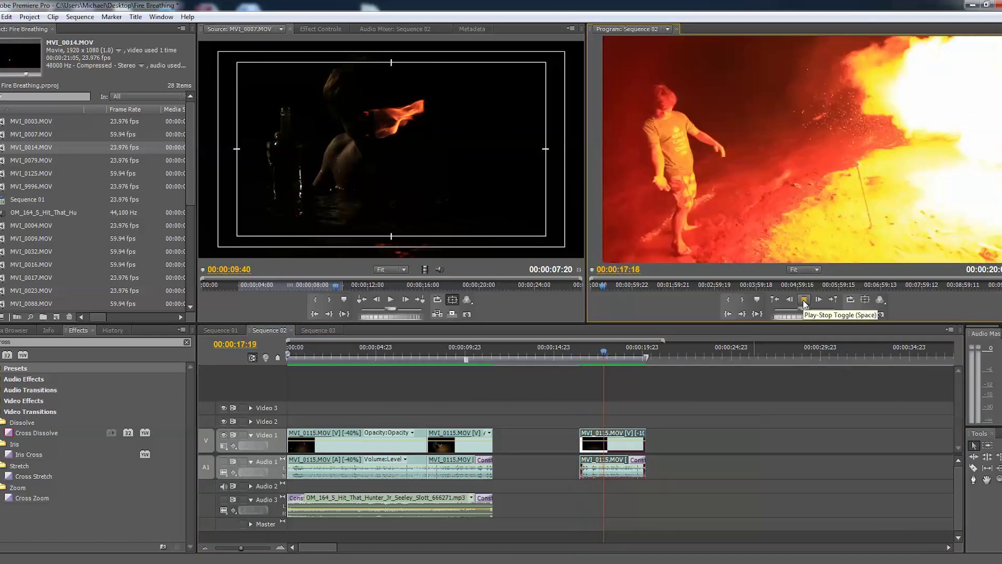
pyautogui.click(804, 301)
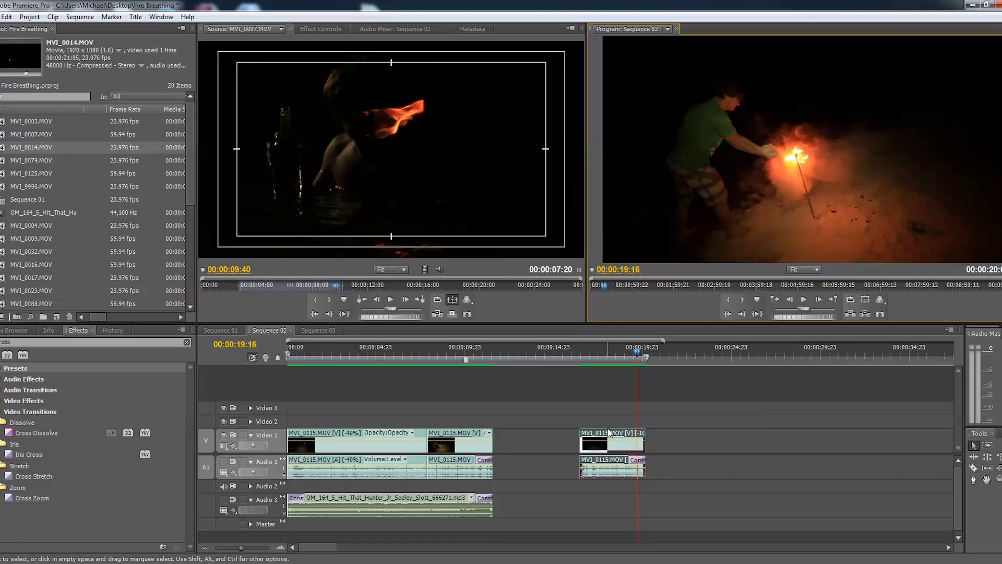
# Drop the reversed copy's speed to -8%, stretching it past 00:00:34 in Sequence 02
pyautogui.hotkey('ctrl', 'r')
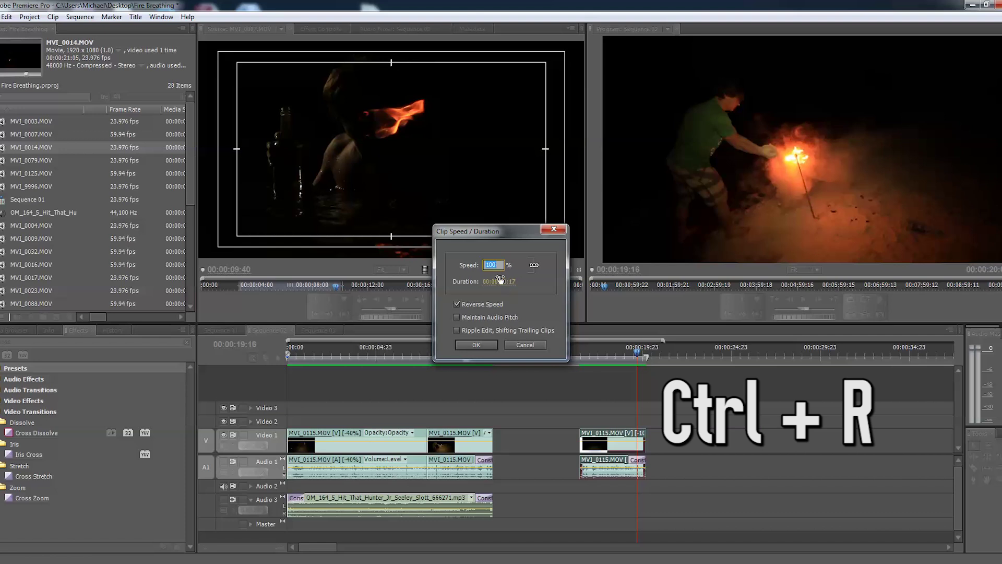
pyautogui.click(530, 291)
pyautogui.moveTo(493, 272); pyautogui.dragTo(992, 282)
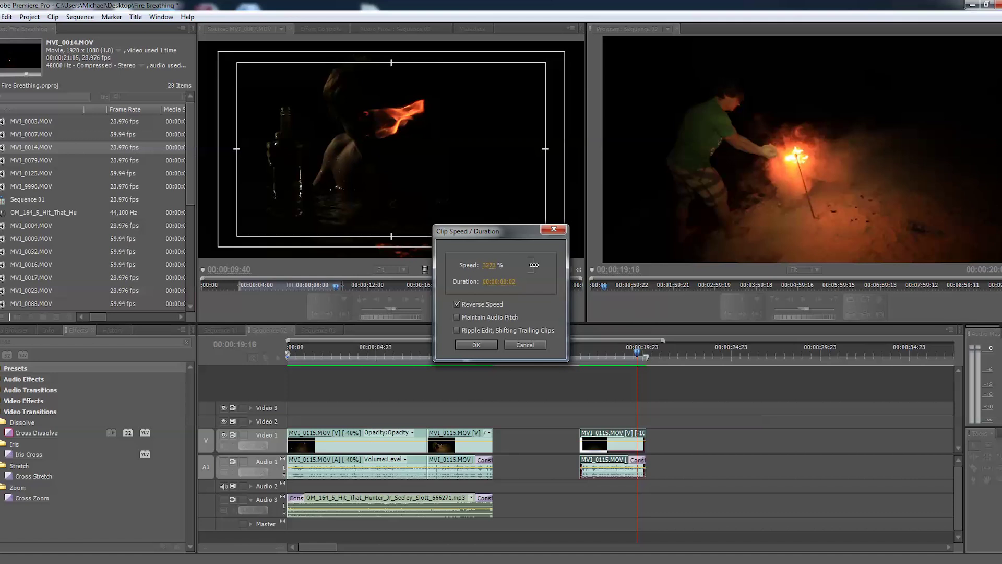
pyautogui.moveTo(992, 282); pyautogui.dragTo(374, 399)
pyautogui.moveTo(487, 266); pyautogui.dragTo(470, 269)
pyautogui.click(489, 346)
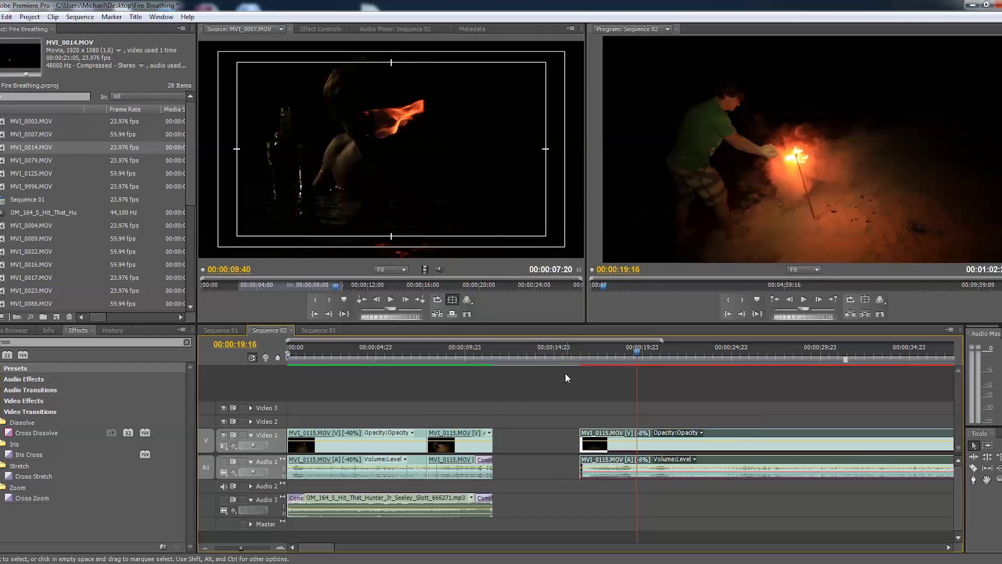
pyautogui.press('Return')
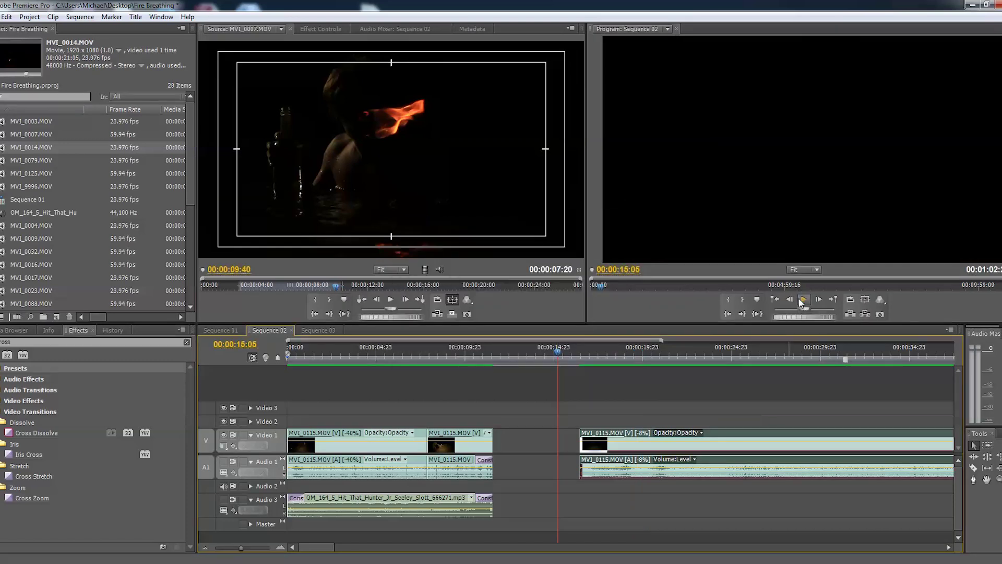
pyautogui.click(803, 300)
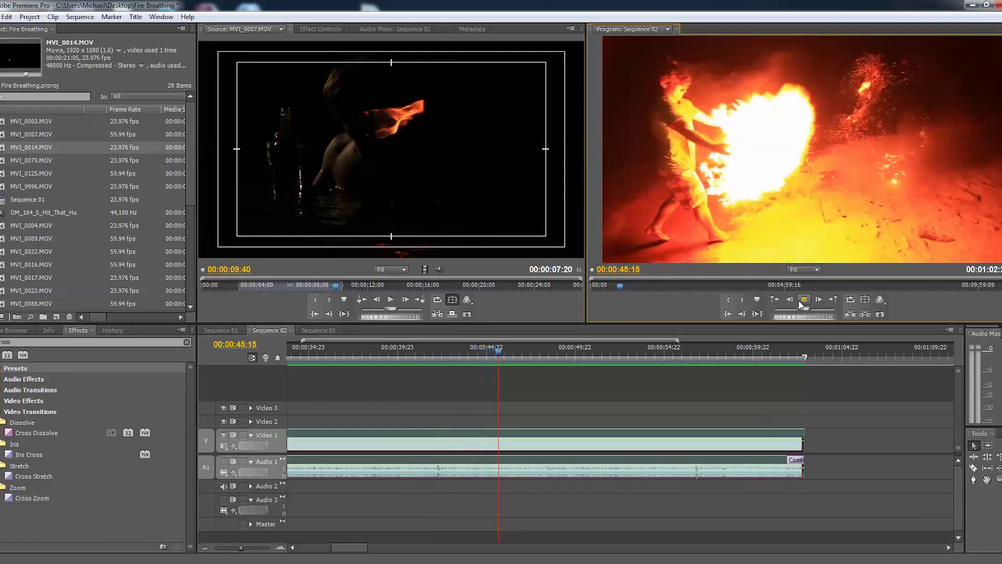
# Set the reversed MVI_0115 copy's speed to 40% and preview it from the clip's start
pyautogui.click(802, 301)
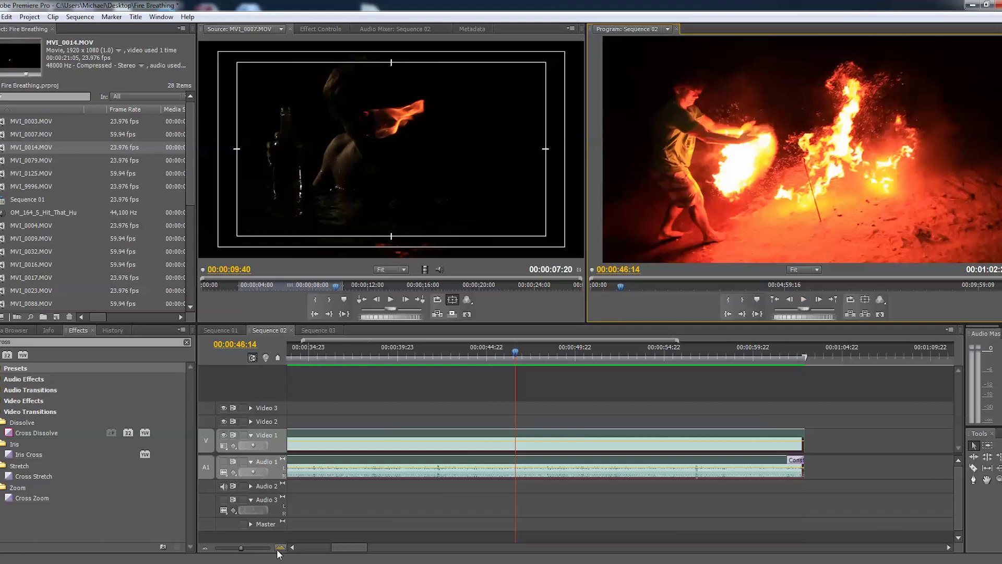
pyautogui.click(205, 547)
pyautogui.click(205, 548)
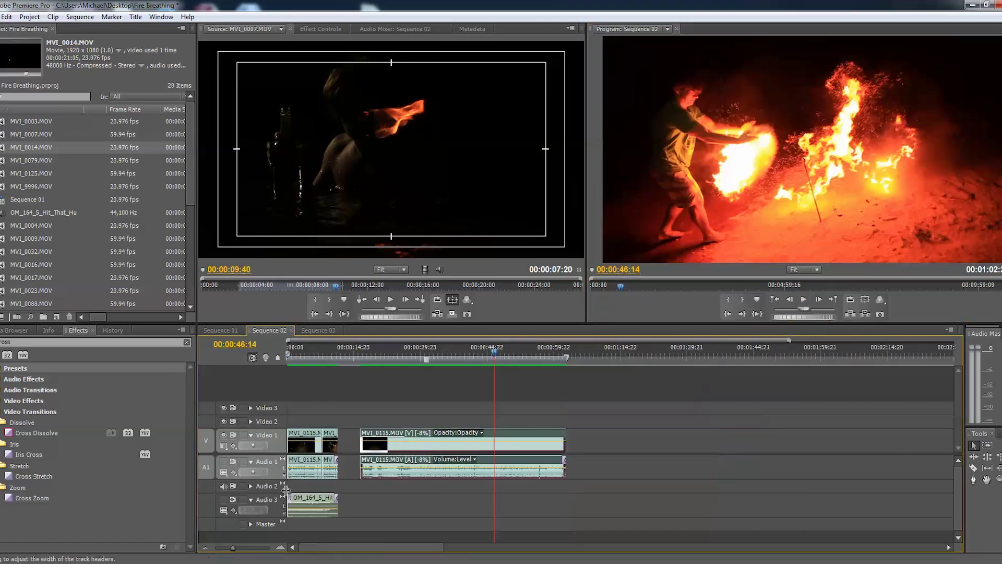
pyautogui.hotkey('ctrl', 'r')
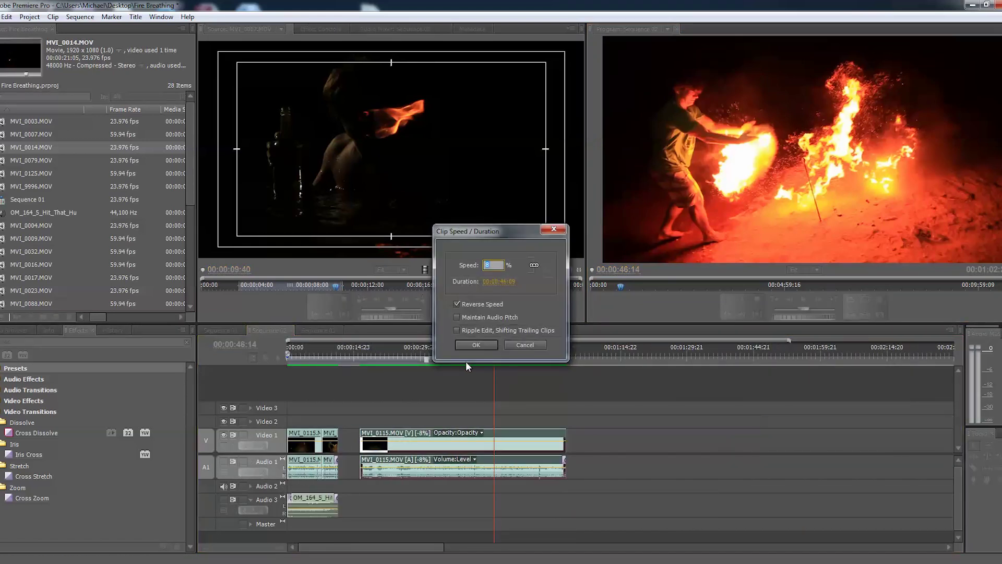
pyautogui.write('40')
pyautogui.press('Return')
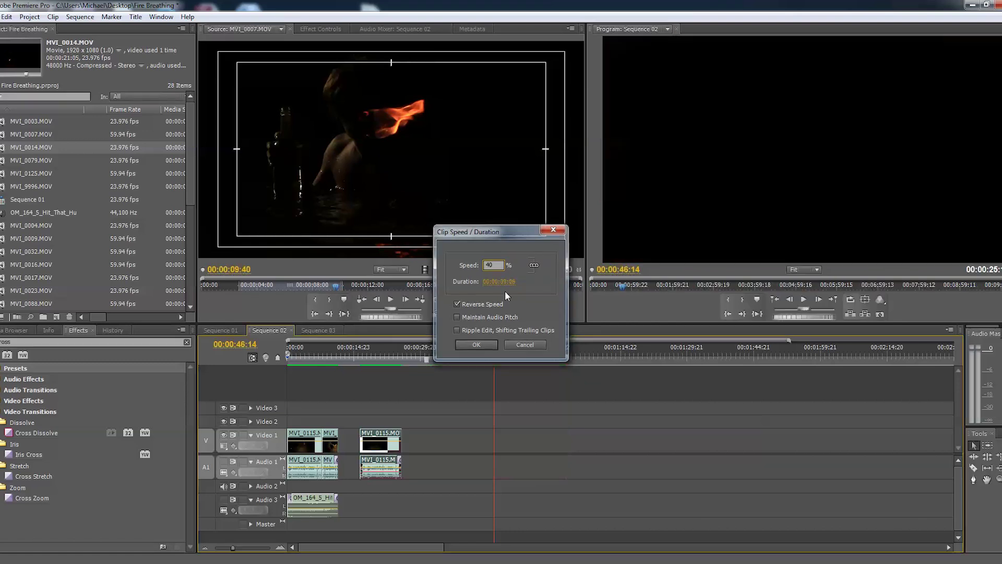
pyautogui.click(360, 356)
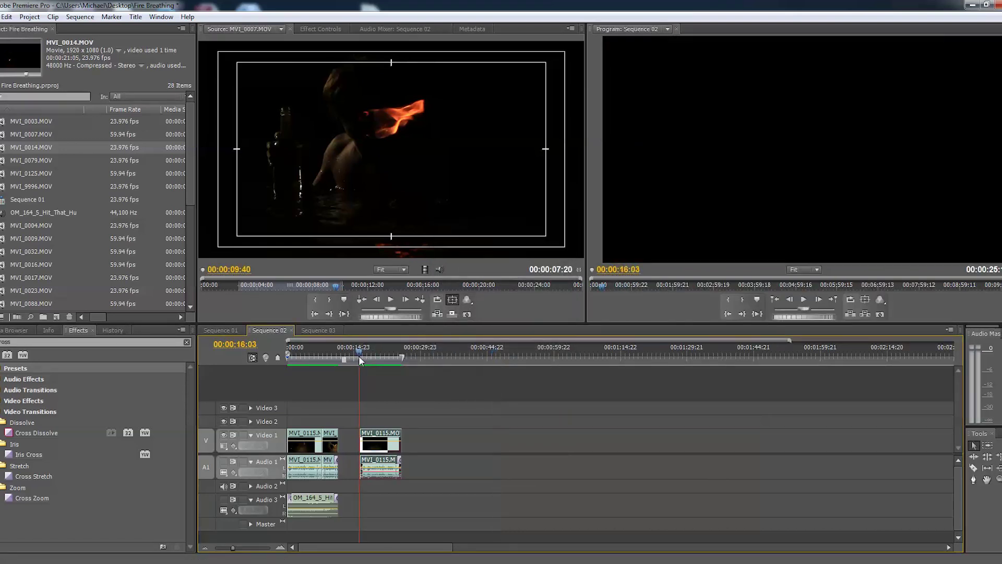
pyautogui.press('Return')
# Play the 40% reversed clip, then check its Clip Speed/Duration values
pyautogui.click(354, 356)
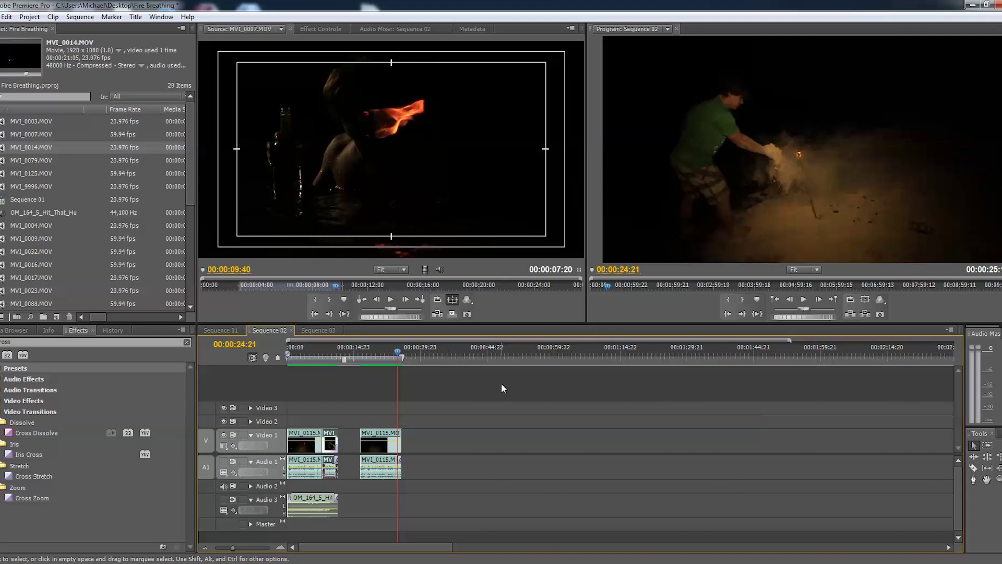
pyautogui.hotkey('ctrl', 'r')
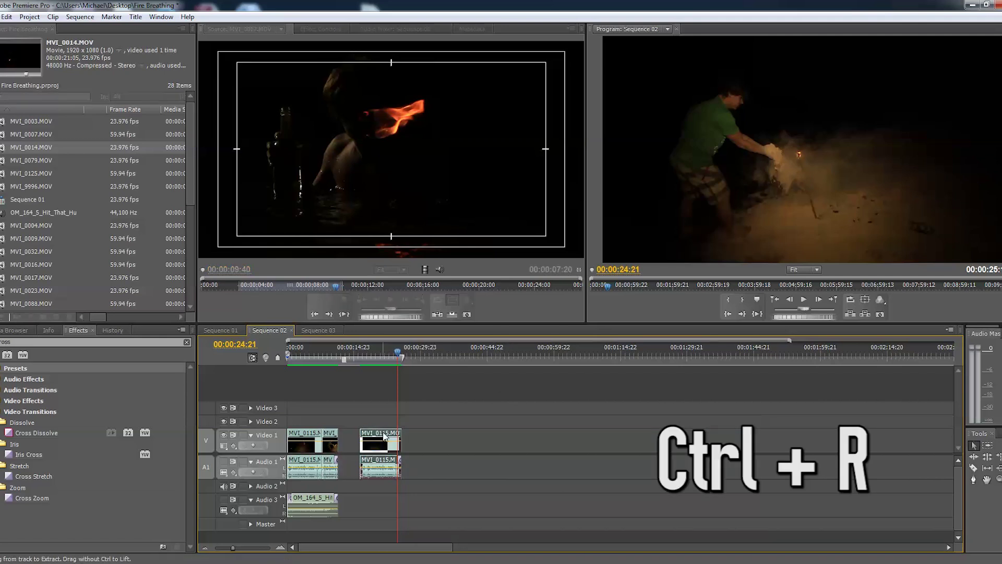